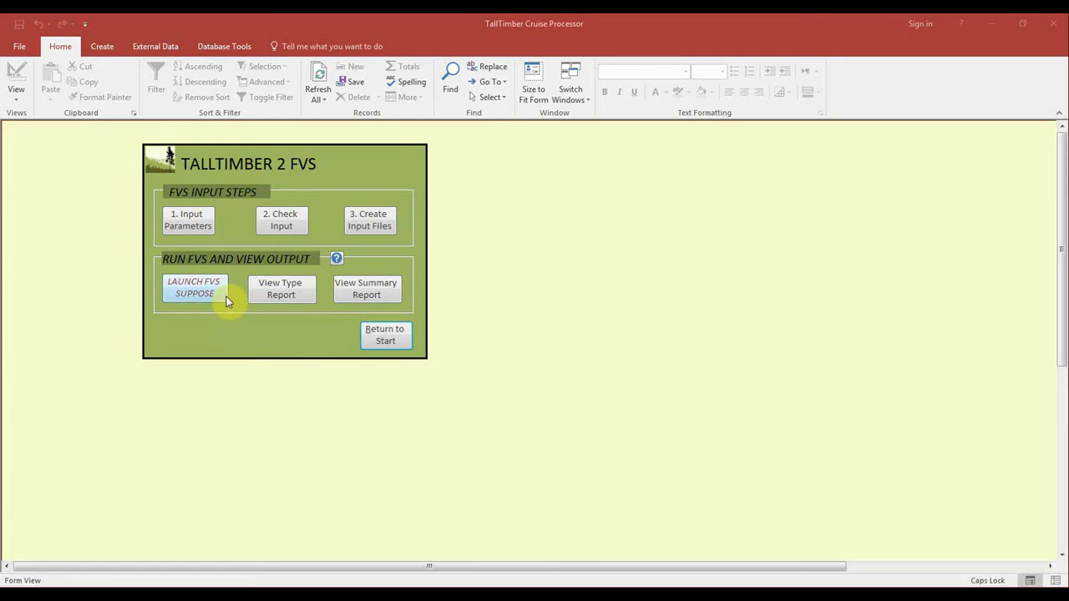
- Launch FVS Suppose from the TallTimber 2 FVS form, allowing suppose.exe to open
{"action": "left_click", "coordinate": [226, 297]}
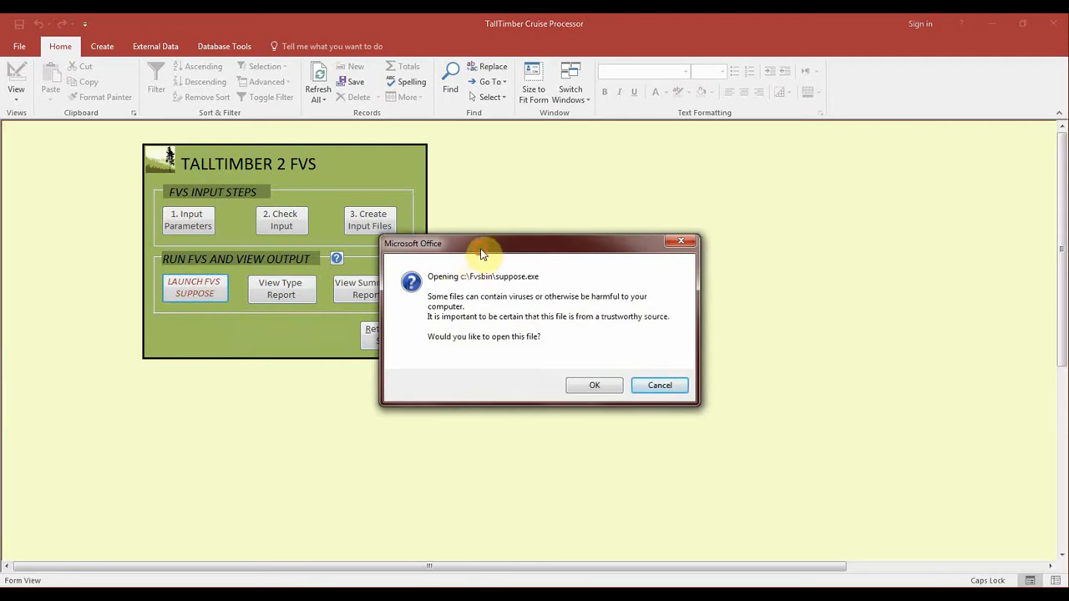
{"action": "left_click_drag", "start_coordinate": [481, 253], "coordinate": [514, 185]}
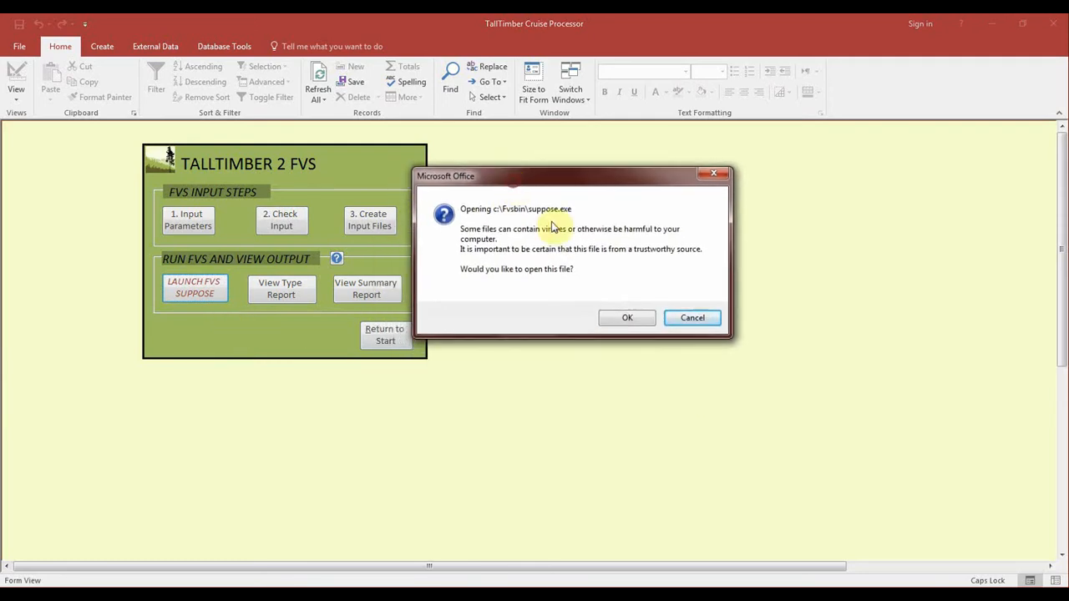
{"action": "left_click", "coordinate": [607, 319]}
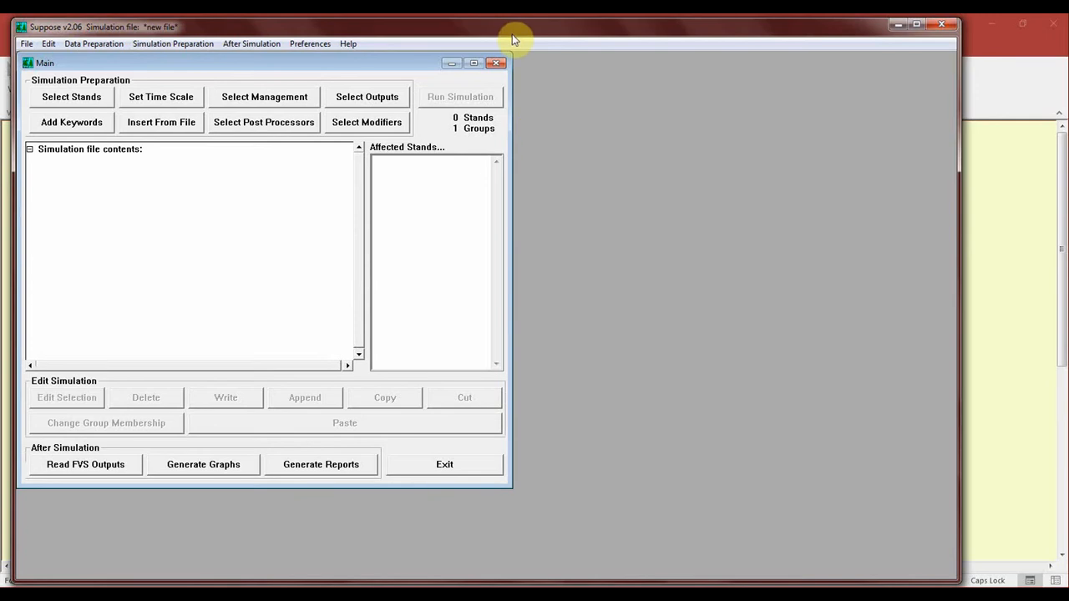
{"action": "left_click_drag", "start_coordinate": [501, 32], "coordinate": [558, 38]}
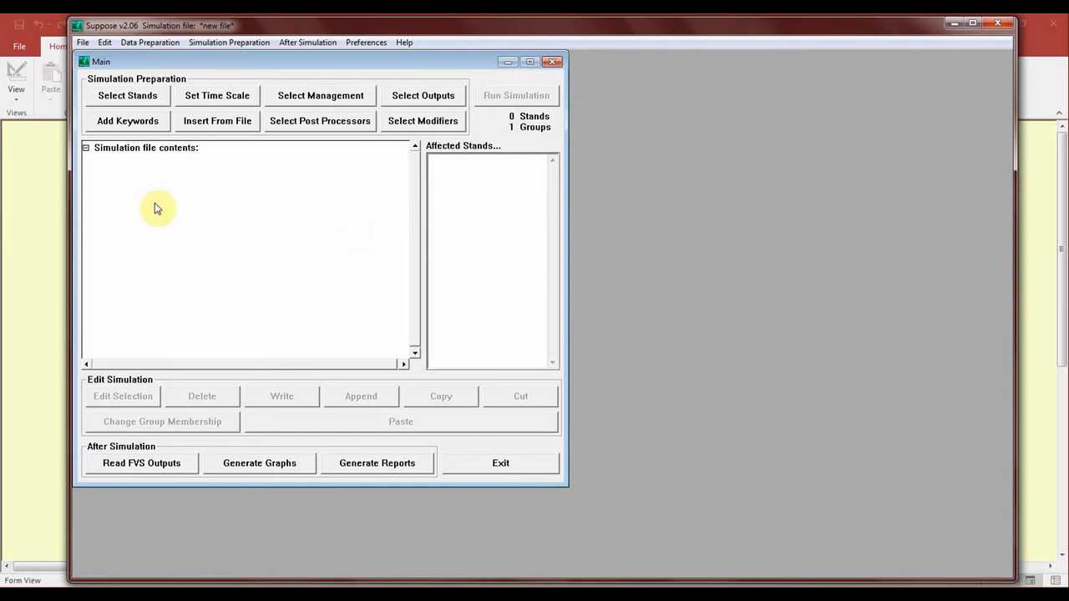
- Start selecting stands and load the suppose locations file from the Chesuncook folder
{"action": "left_click", "coordinate": [146, 100]}
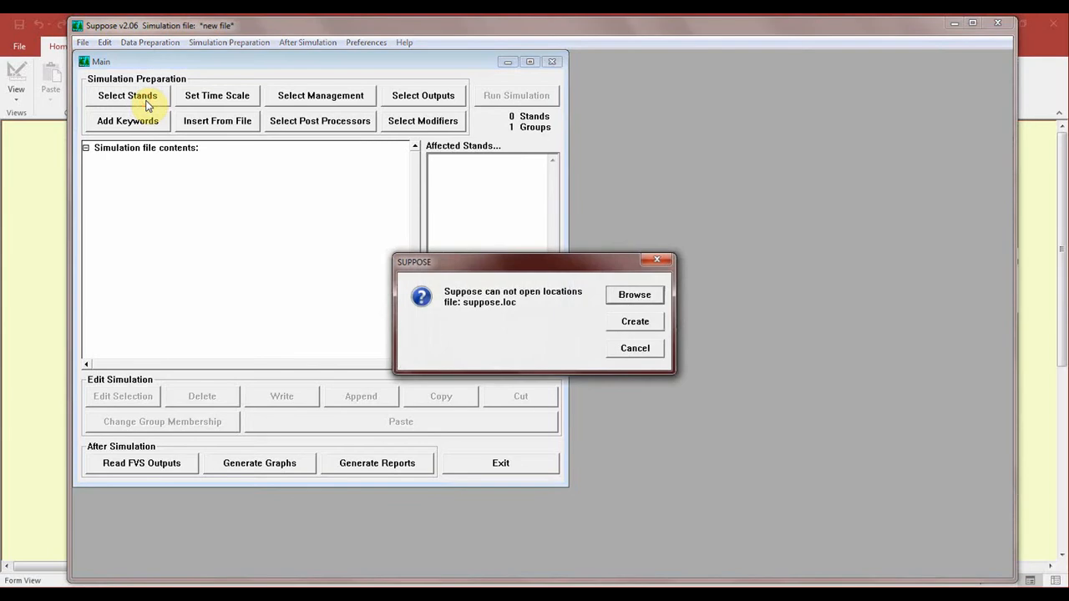
{"action": "left_click_drag", "start_coordinate": [451, 253], "coordinate": [180, 234]}
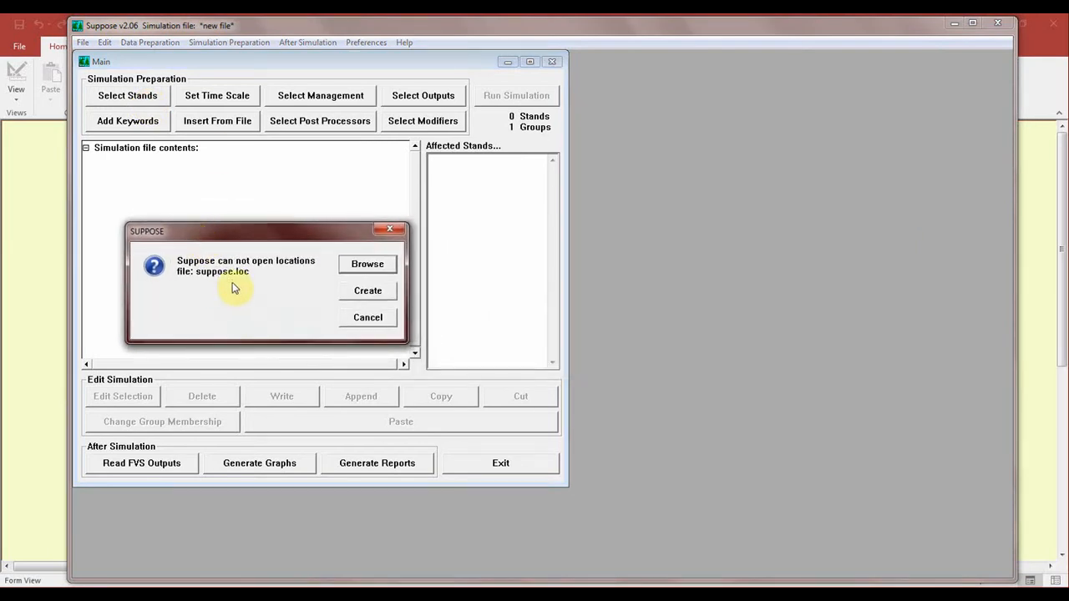
{"action": "left_click", "coordinate": [361, 268]}
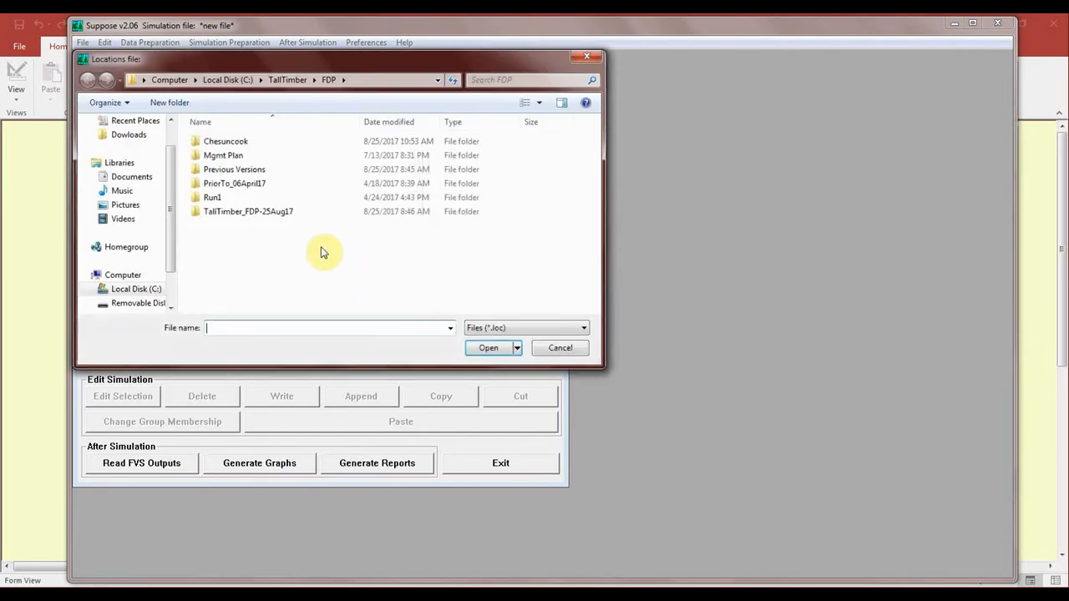
{"action": "left_click", "coordinate": [247, 144]}
{"action": "left_click", "coordinate": [488, 348]}
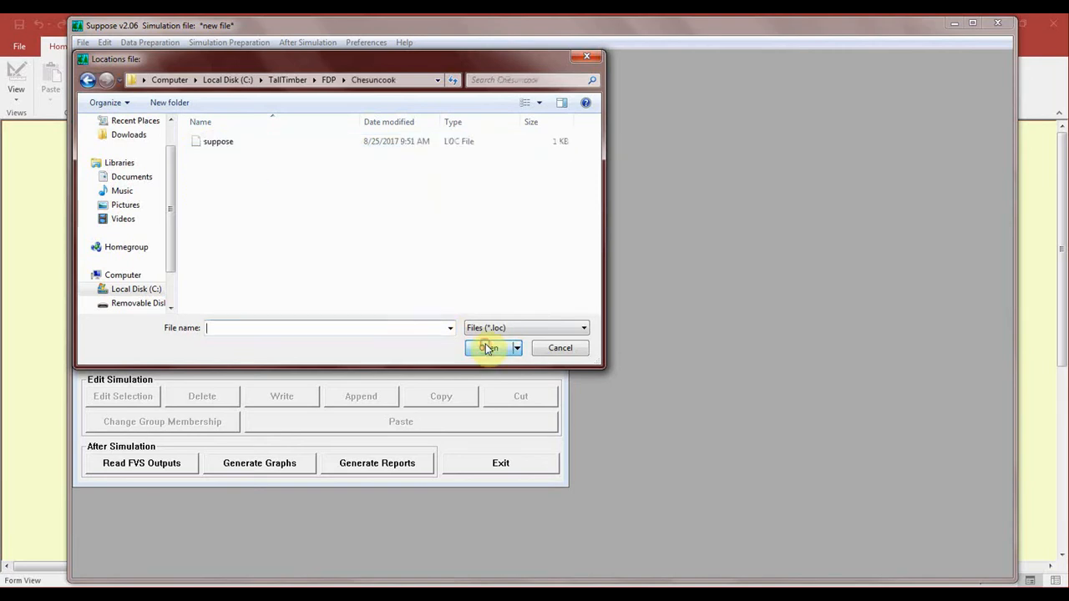
{"action": "left_click", "coordinate": [218, 142]}
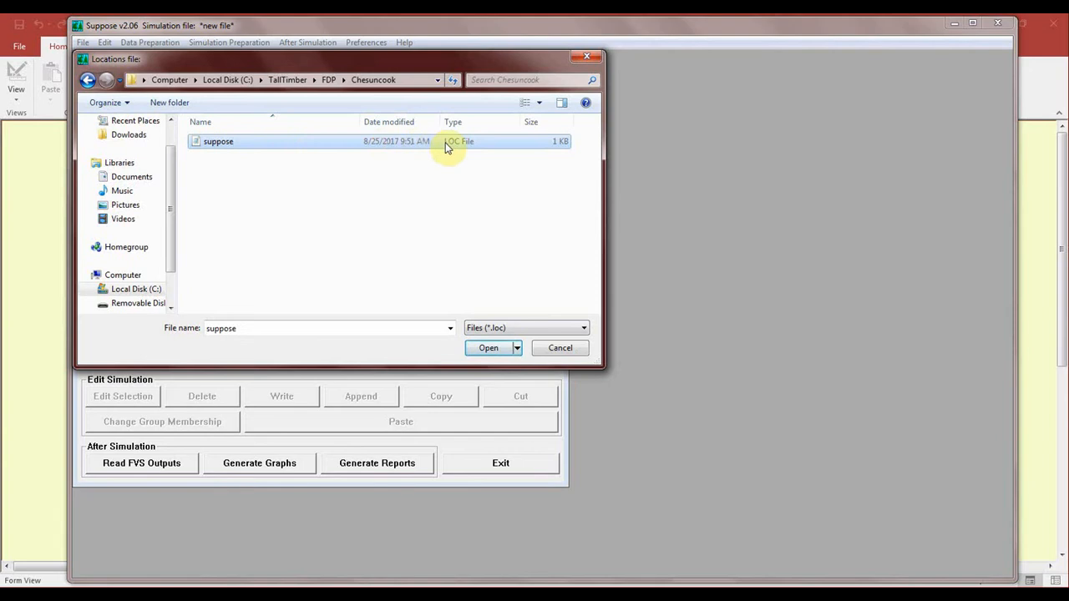
{"action": "left_click", "coordinate": [489, 347]}
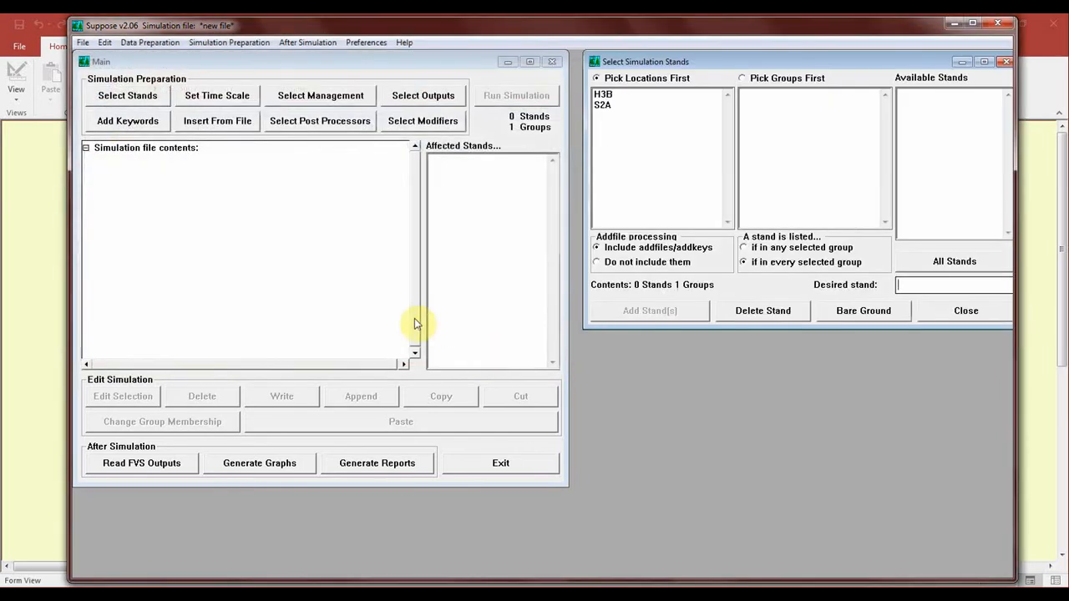
- Add stand S2A from location S2A and group !StandsInNoDefinedGroup to the simulation
{"action": "left_click_drag", "start_coordinate": [692, 62], "coordinate": [679, 61]}
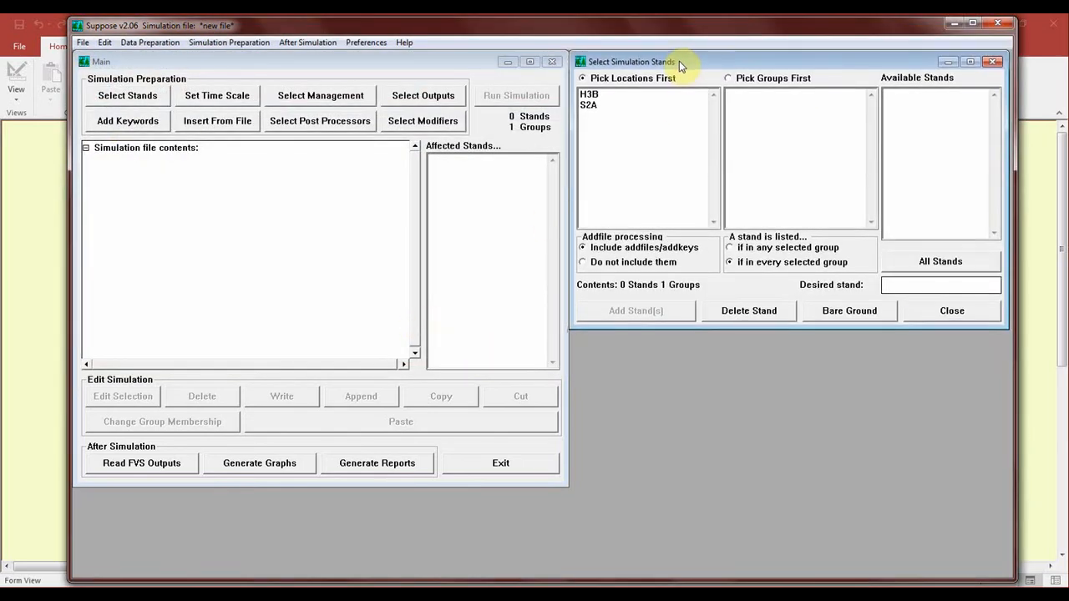
{"action": "left_click", "coordinate": [597, 95]}
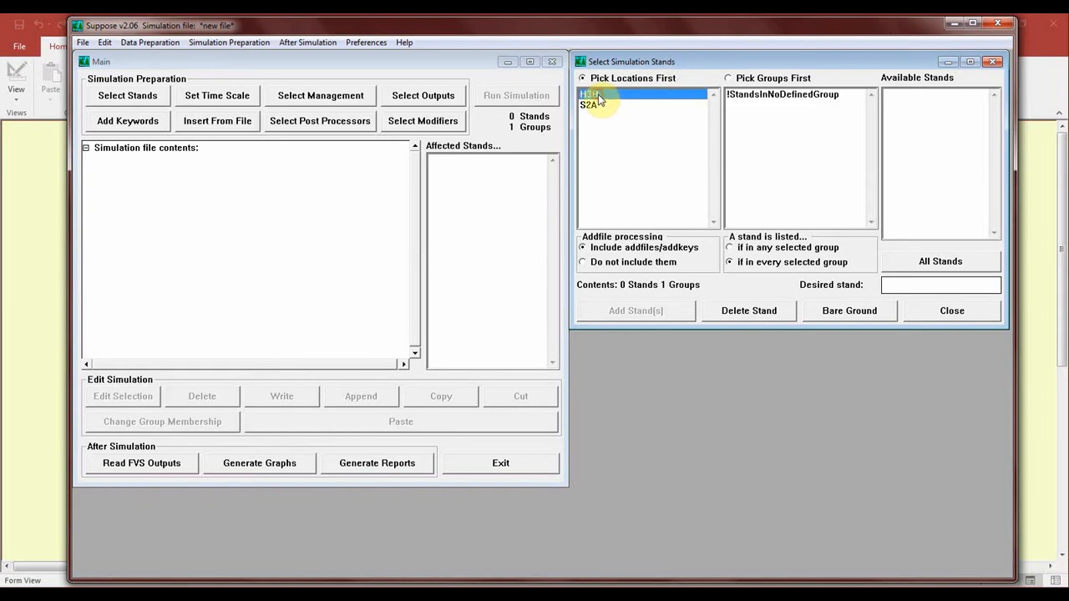
{"action": "left_click", "coordinate": [591, 106]}
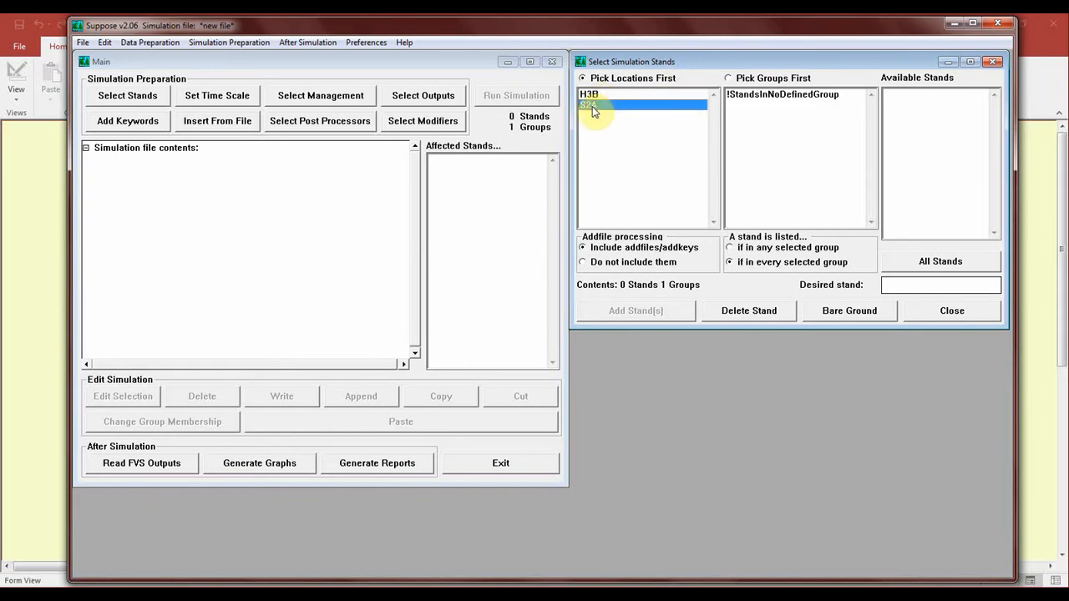
{"action": "left_click", "coordinate": [764, 95]}
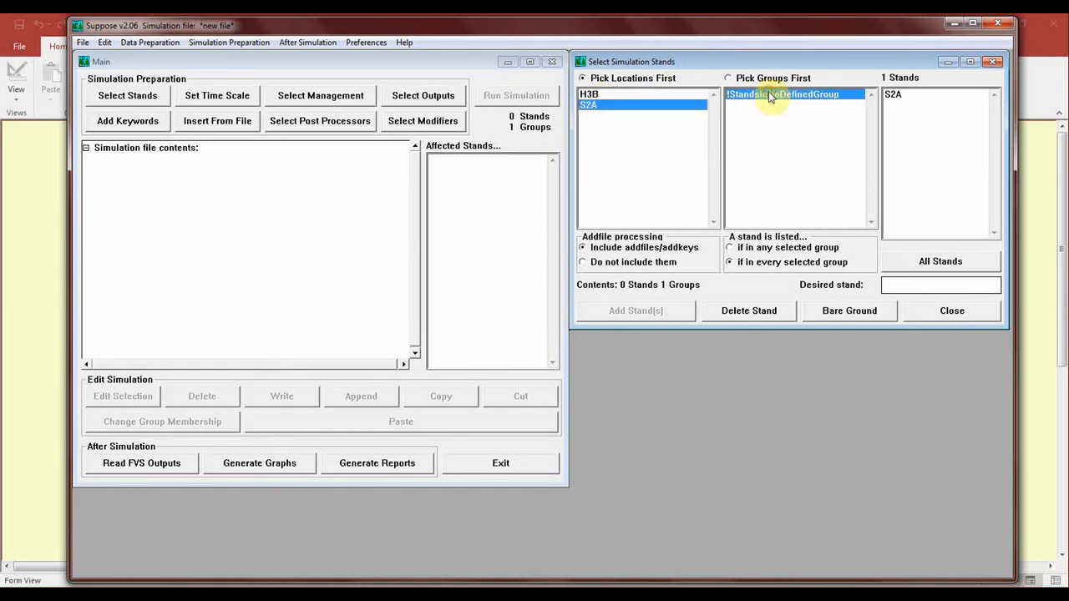
{"action": "left_click", "coordinate": [892, 94]}
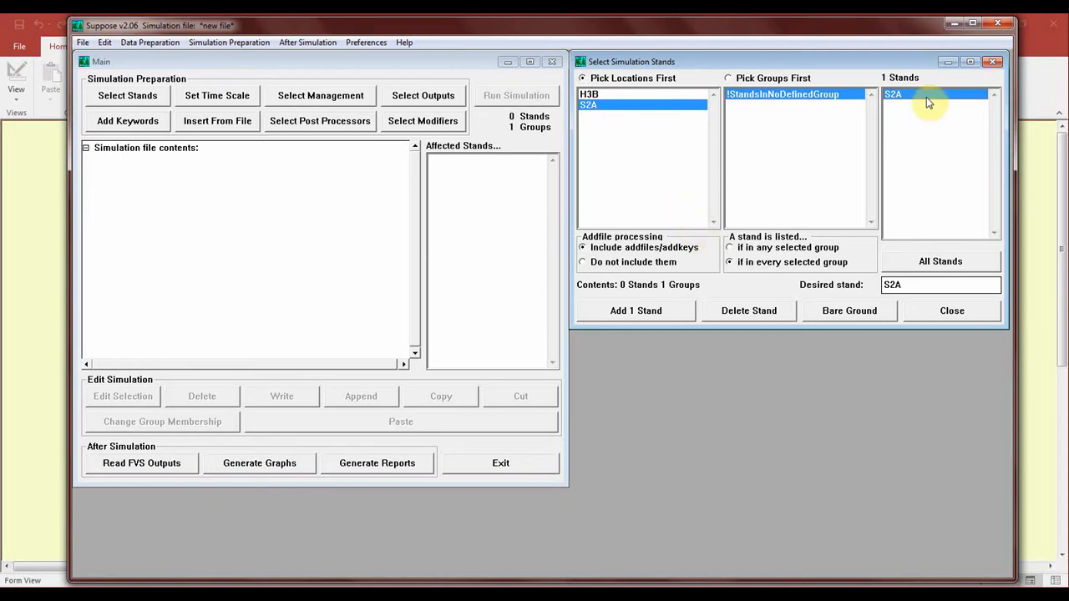
{"action": "left_click", "coordinate": [679, 312]}
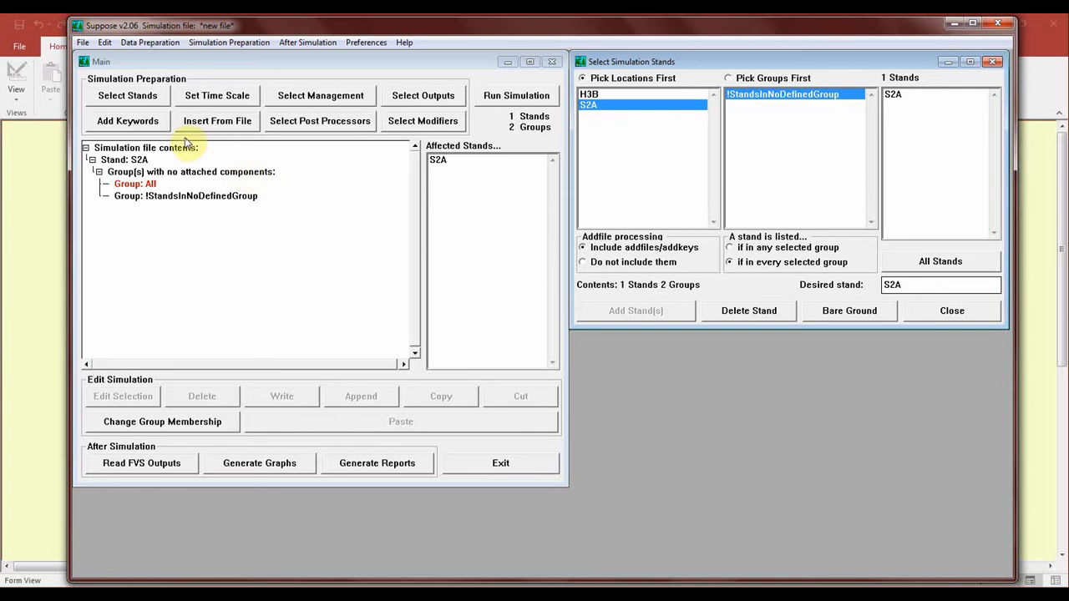
- Open the settings of the Database Extension's DSNOut keyword for the simulation
{"action": "left_click", "coordinate": [153, 123]}
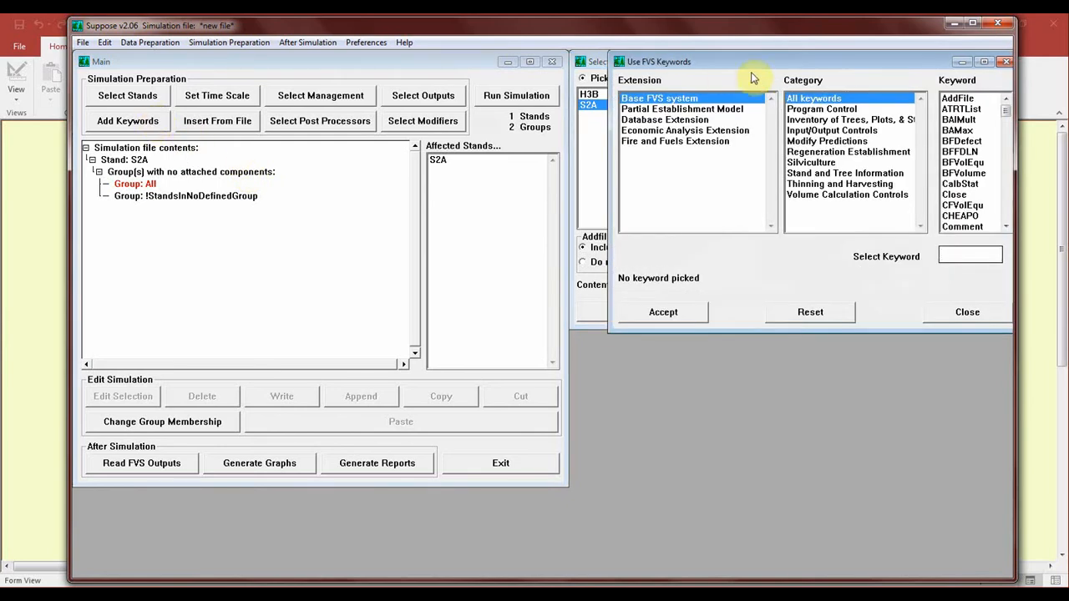
{"action": "left_click_drag", "start_coordinate": [751, 65], "coordinate": [711, 61]}
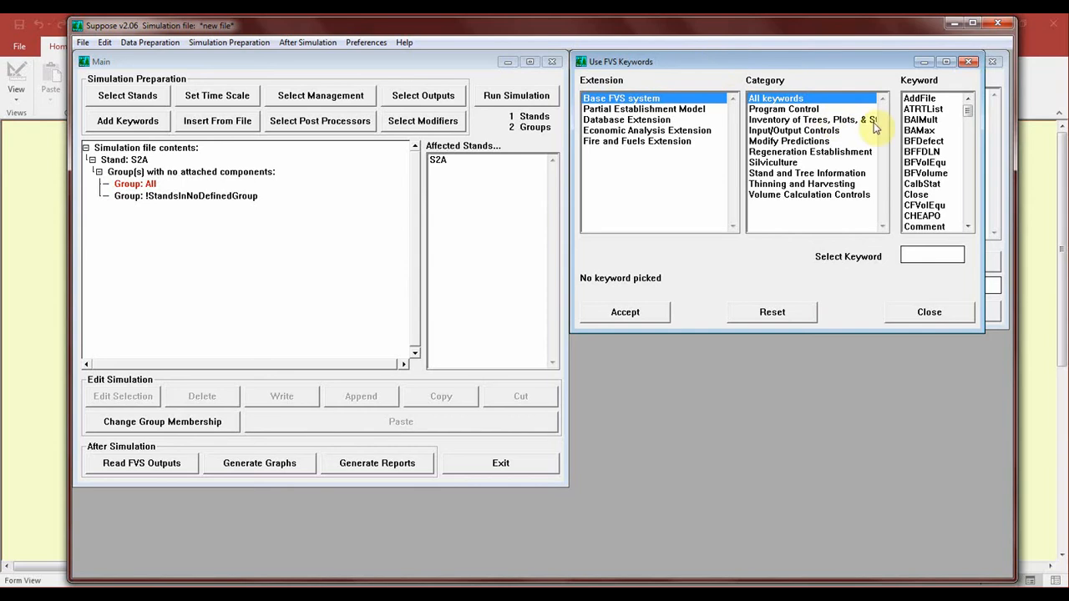
{"action": "left_click_drag", "start_coordinate": [982, 163], "coordinate": [1001, 163]}
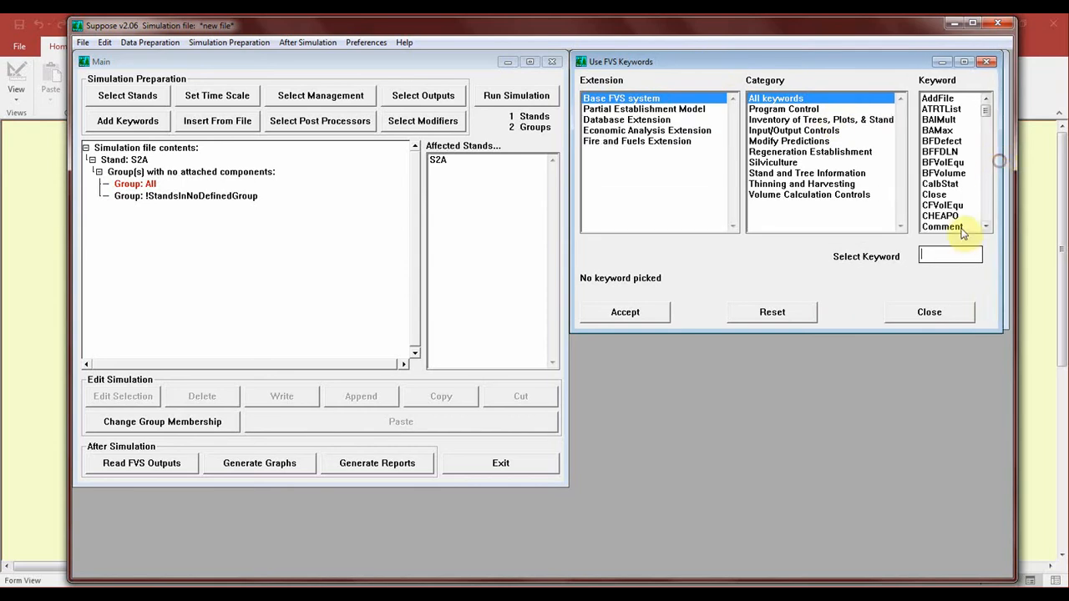
{"action": "left_click", "coordinate": [665, 122]}
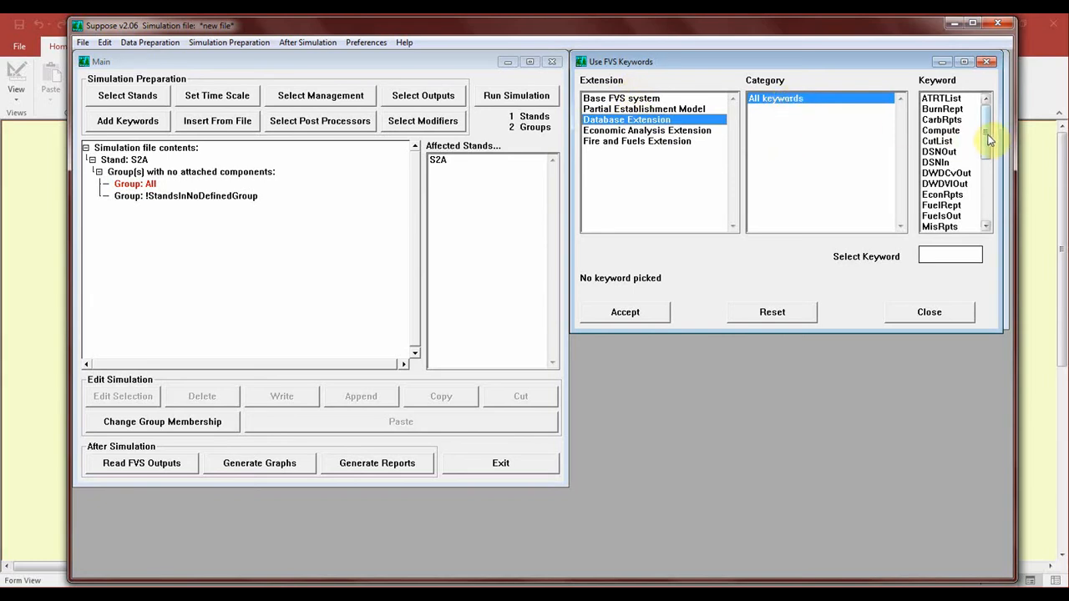
{"action": "left_click", "coordinate": [956, 152]}
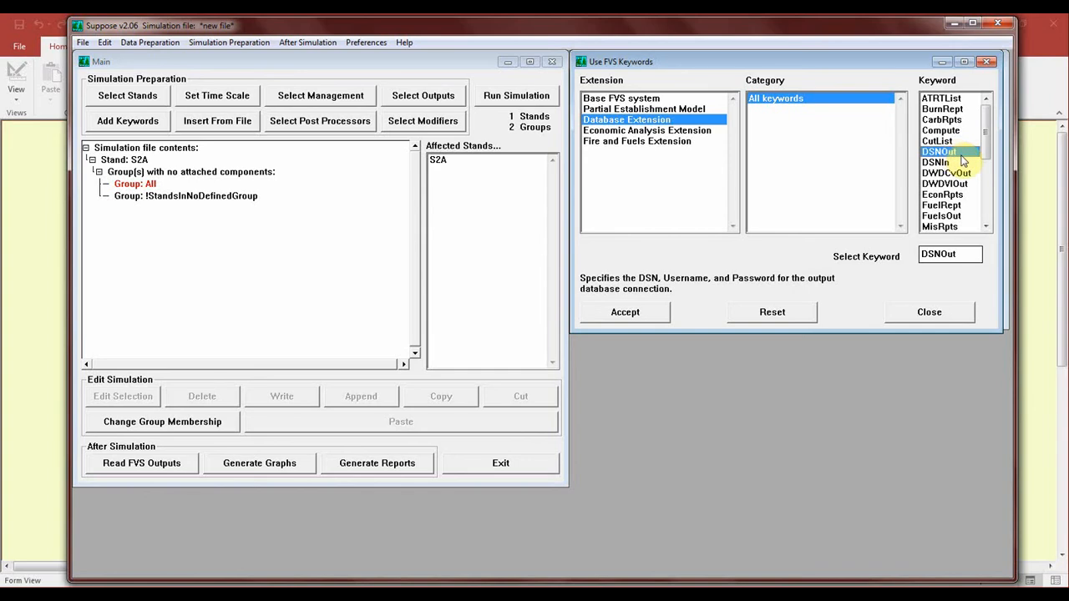
{"action": "left_click", "coordinate": [665, 316]}
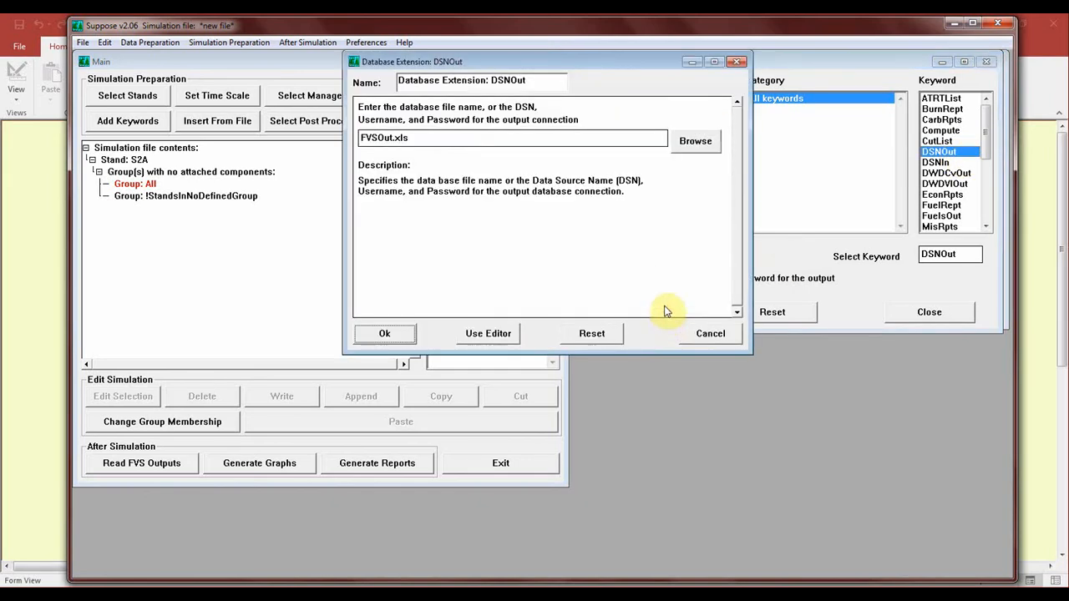
- Set the DSNOut output database to FVSOut.mdb in C:\TallTimber\FDP and add the keyword to the simulation
{"action": "left_click", "coordinate": [693, 142]}
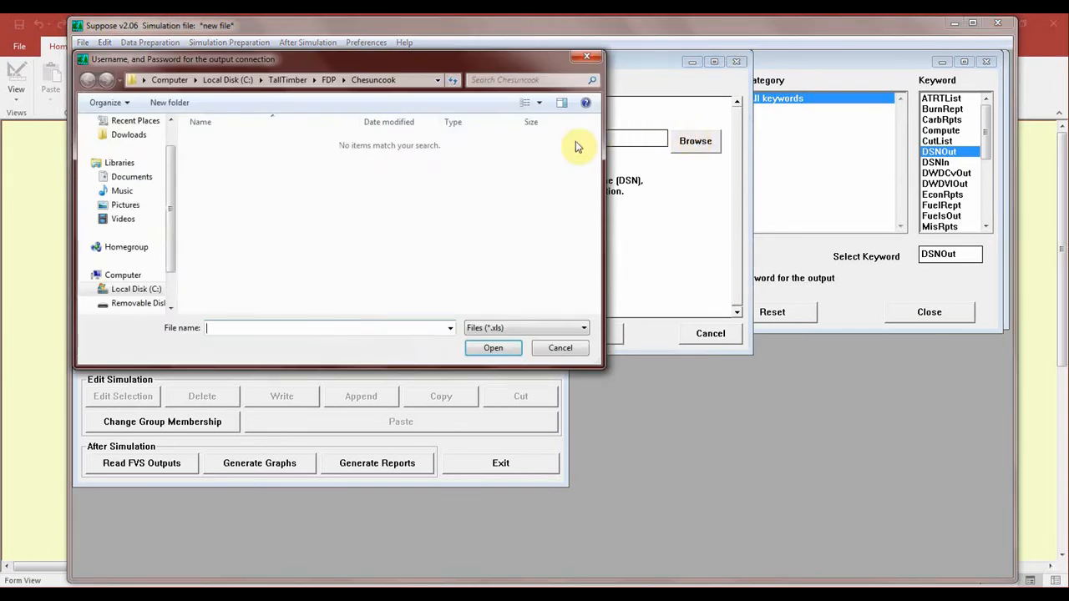
{"action": "left_click_drag", "start_coordinate": [468, 63], "coordinate": [682, 158]}
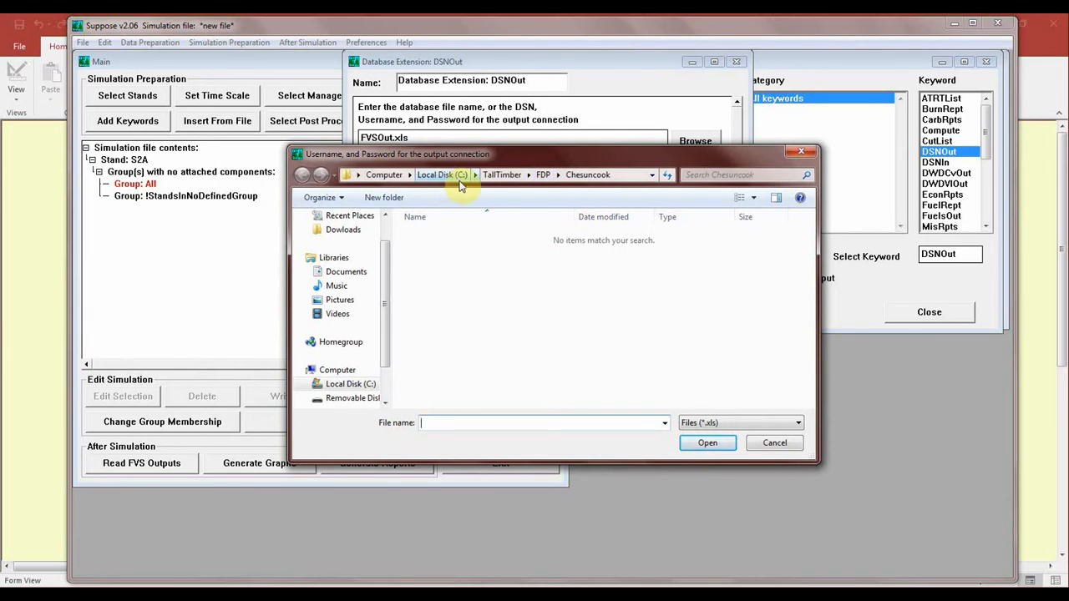
{"action": "left_click", "coordinate": [542, 177]}
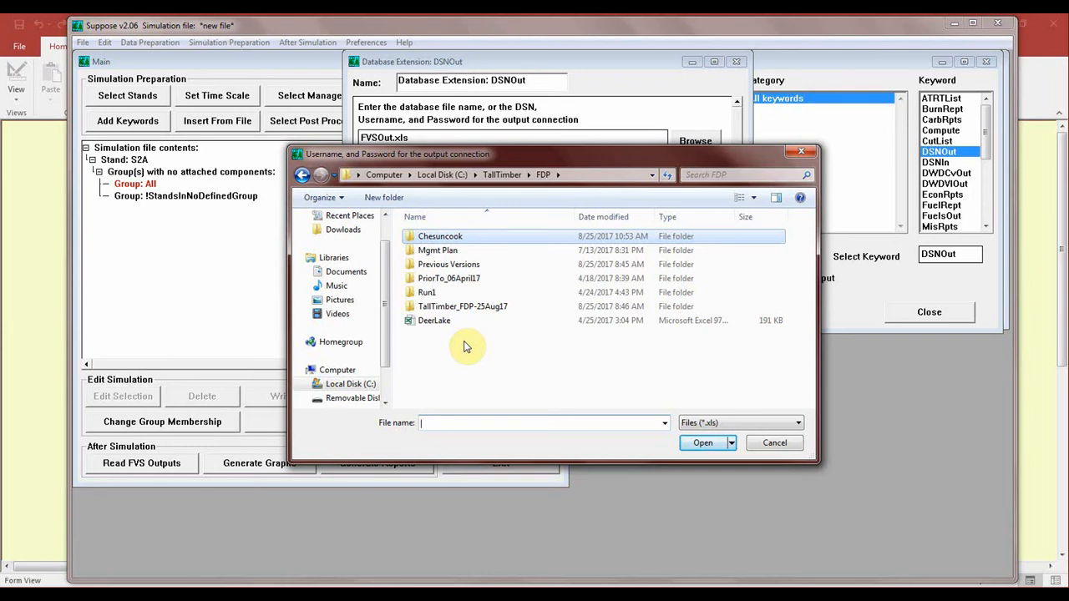
{"action": "left_click", "coordinate": [470, 422]}
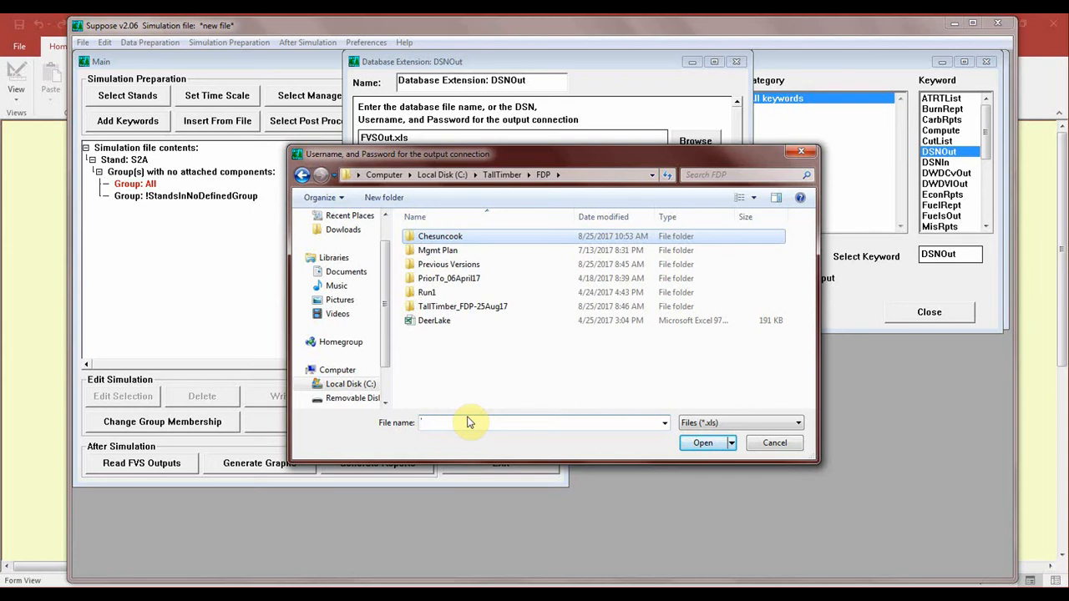
{"action": "type", "text": "FVS"}
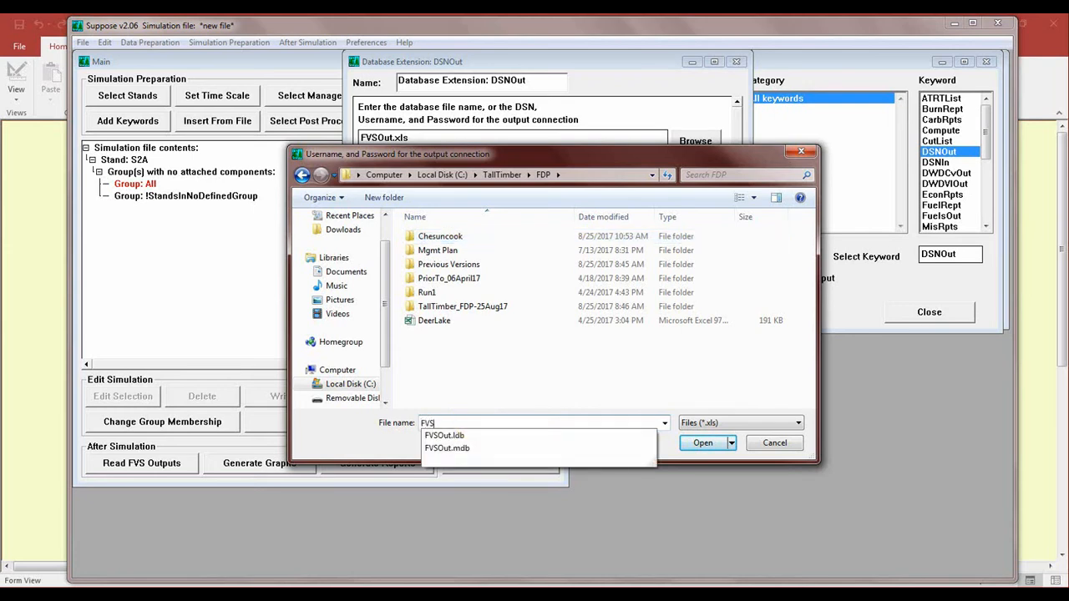
{"action": "left_click", "coordinate": [470, 451]}
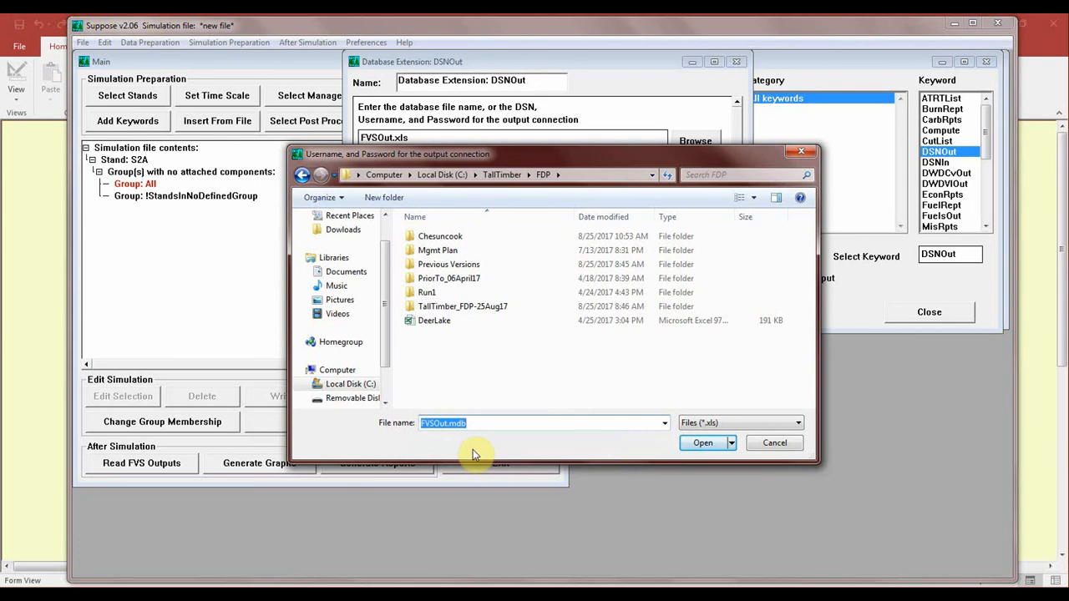
{"action": "left_click", "coordinate": [700, 444]}
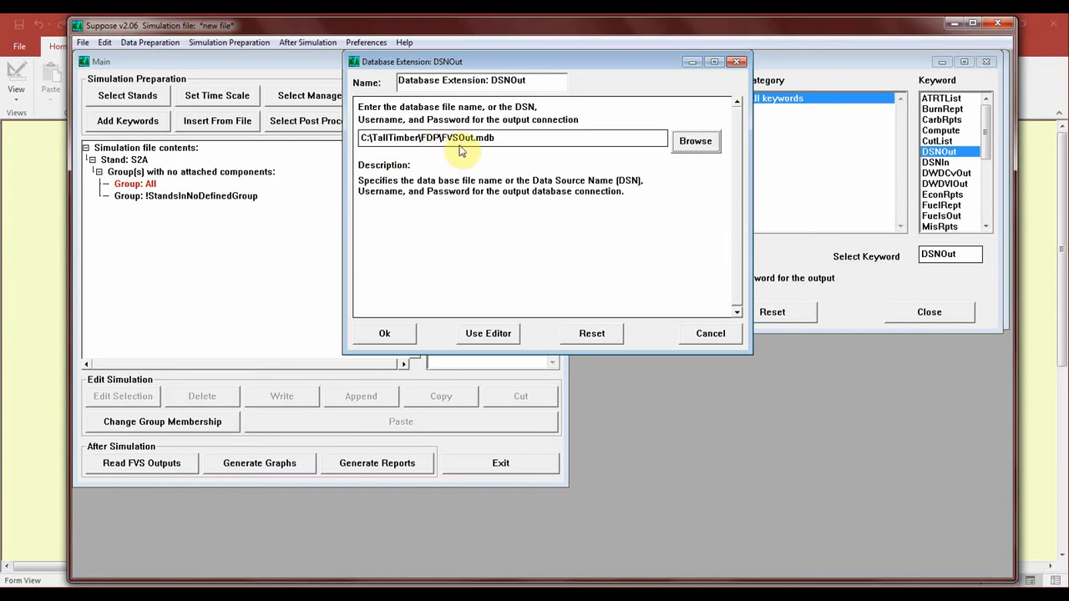
{"action": "left_click", "coordinate": [407, 335]}
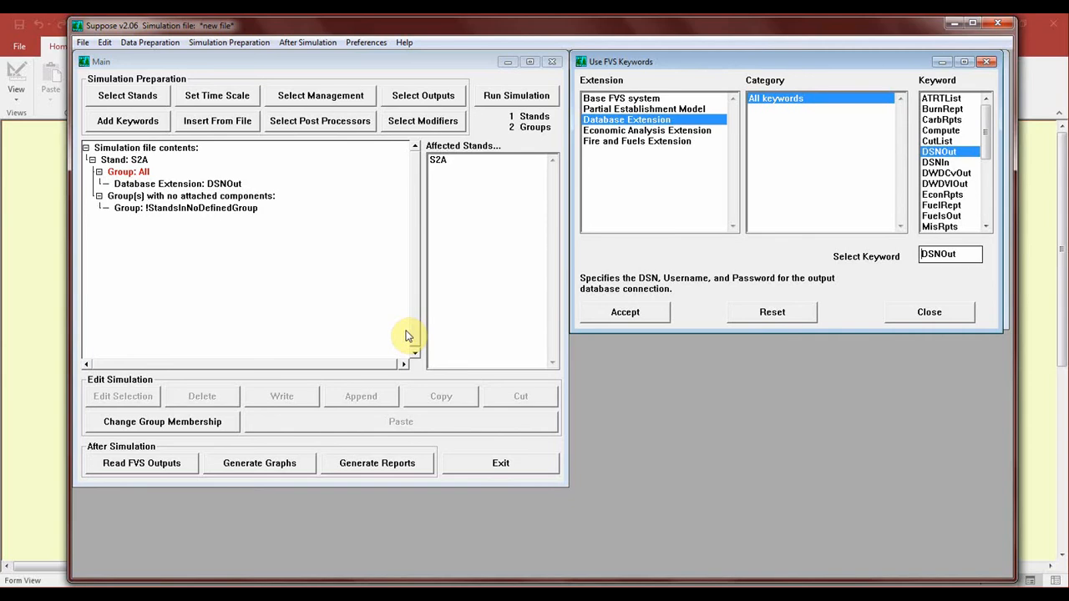
- Add the Database Extension's Summary keyword to the simulation to build the FVS_Summary table
{"action": "left_click_drag", "start_coordinate": [987, 138], "coordinate": [987, 208]}
{"action": "left_click", "coordinate": [960, 208]}
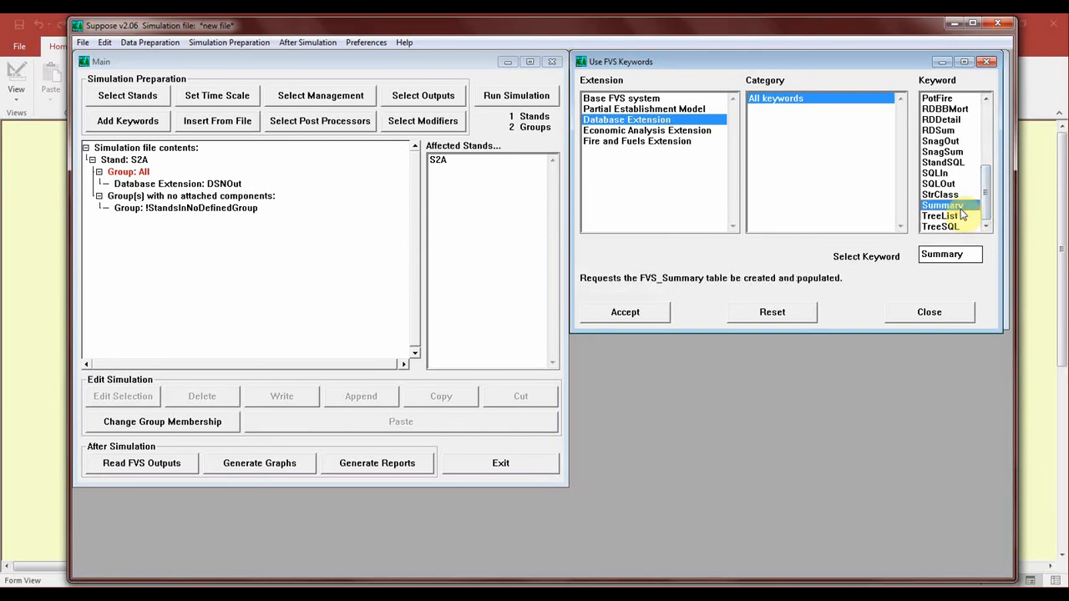
{"action": "left_click", "coordinate": [649, 316]}
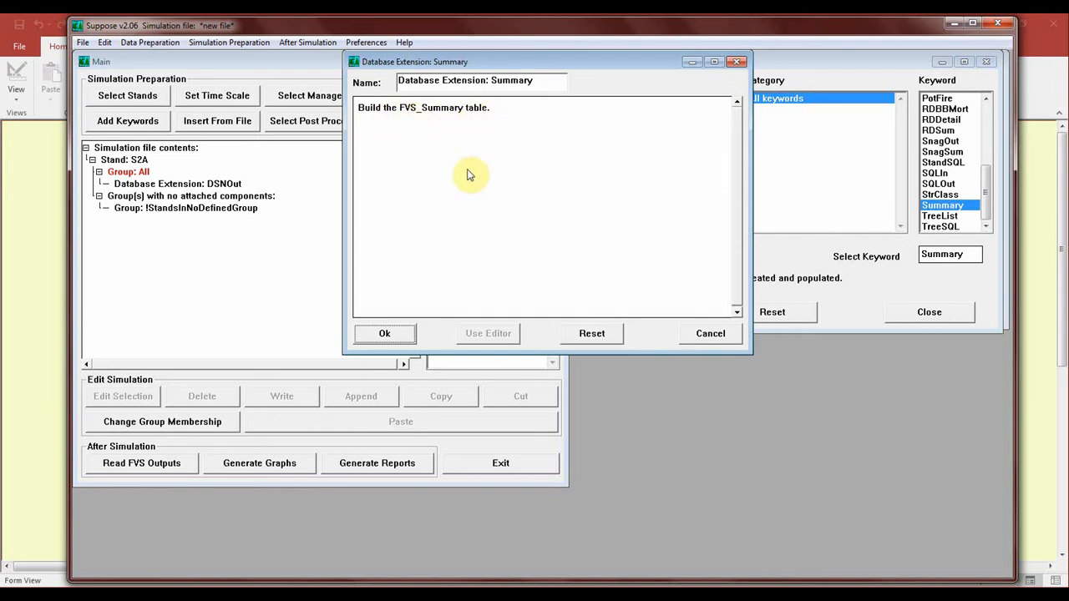
{"action": "left_click", "coordinate": [403, 335]}
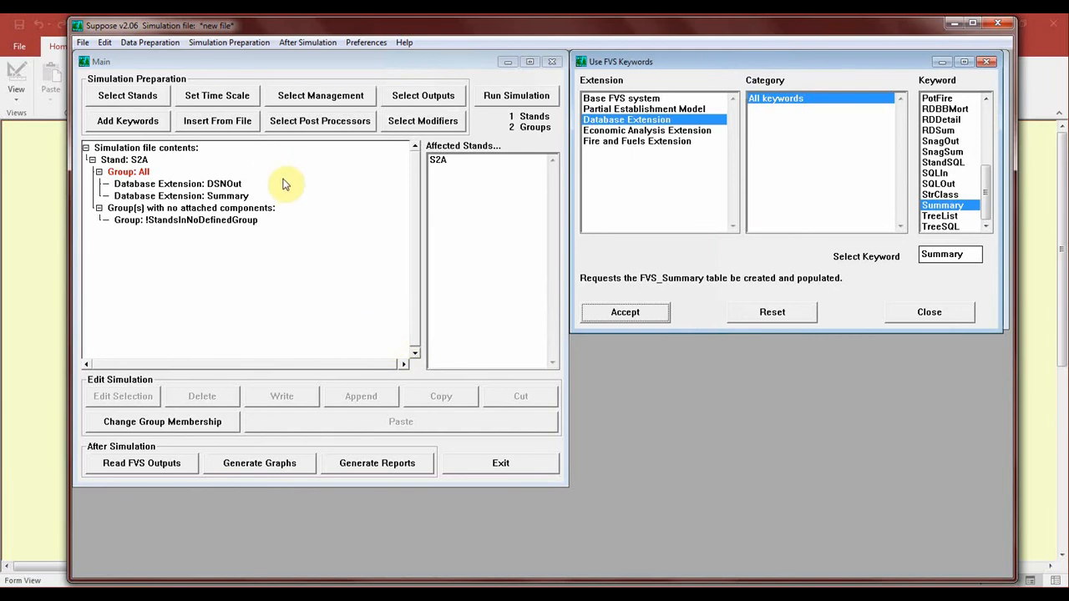
- Set the simulation's time scale to a common starting year of 2017, ending year of 2047 and cycle length of 10
{"action": "left_click", "coordinate": [245, 102]}
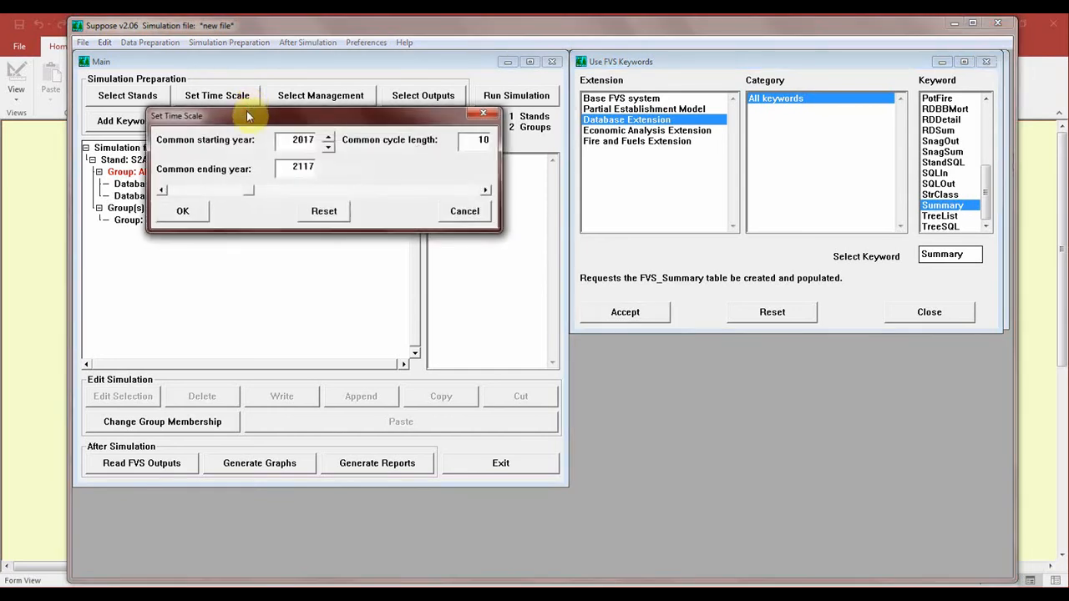
{"action": "left_click_drag", "start_coordinate": [252, 114], "coordinate": [185, 153]}
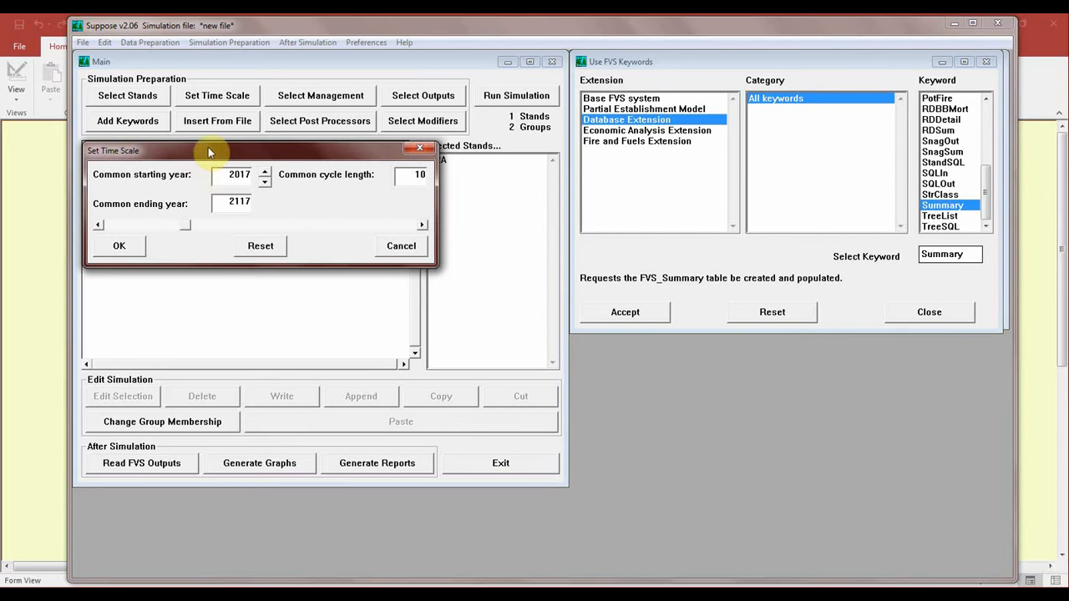
{"action": "left_click", "coordinate": [264, 174]}
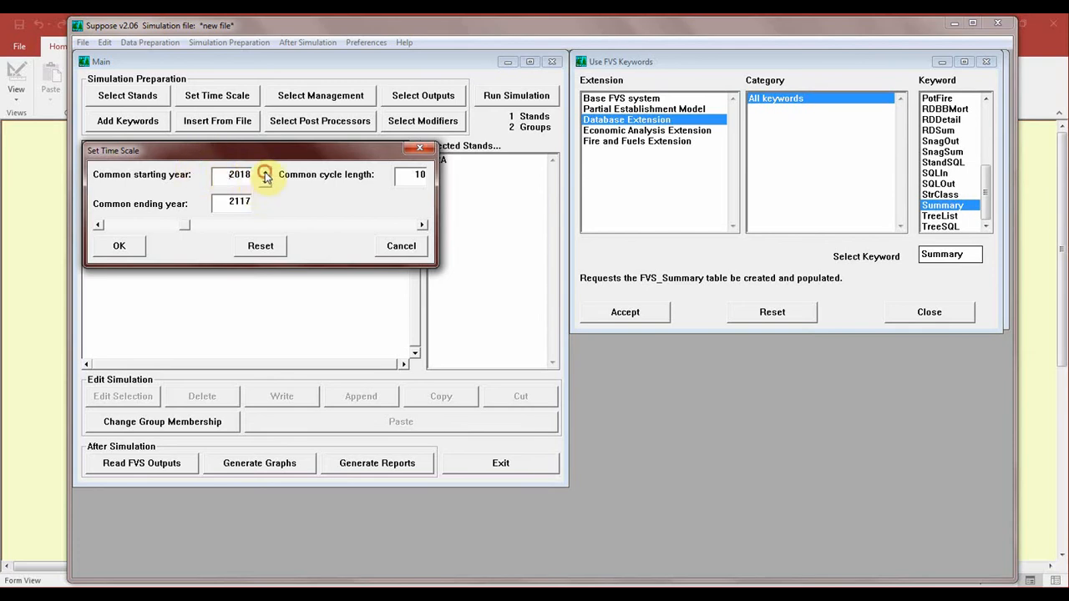
{"action": "left_click", "coordinate": [264, 173]}
{"action": "left_click", "coordinate": [264, 182]}
{"action": "left_click", "coordinate": [264, 183]}
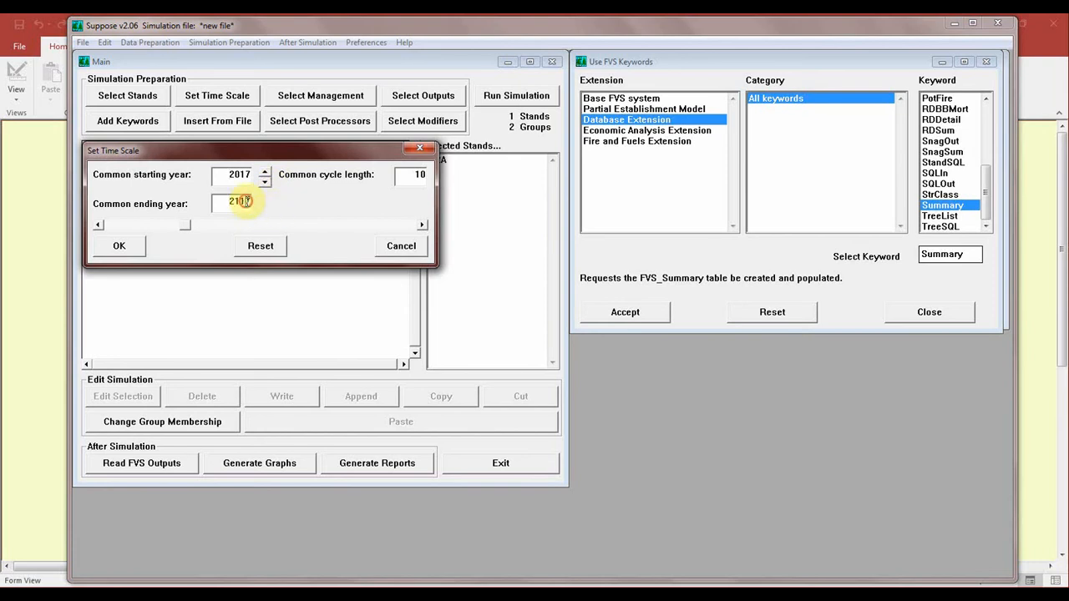
{"action": "left_click_drag", "start_coordinate": [236, 202], "coordinate": [261, 212]}
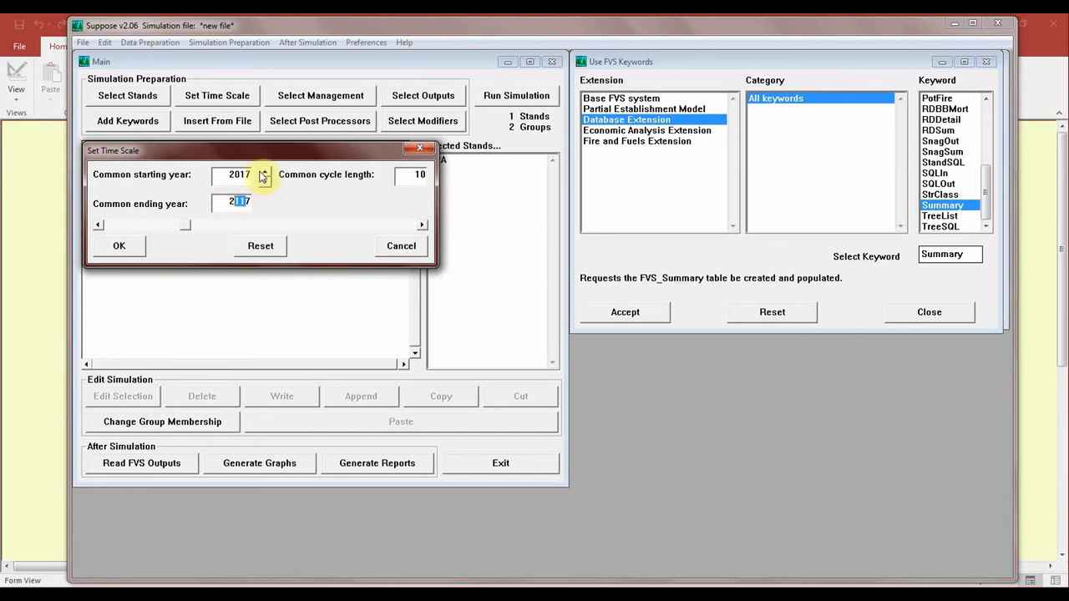
{"action": "type", "text": "07"}
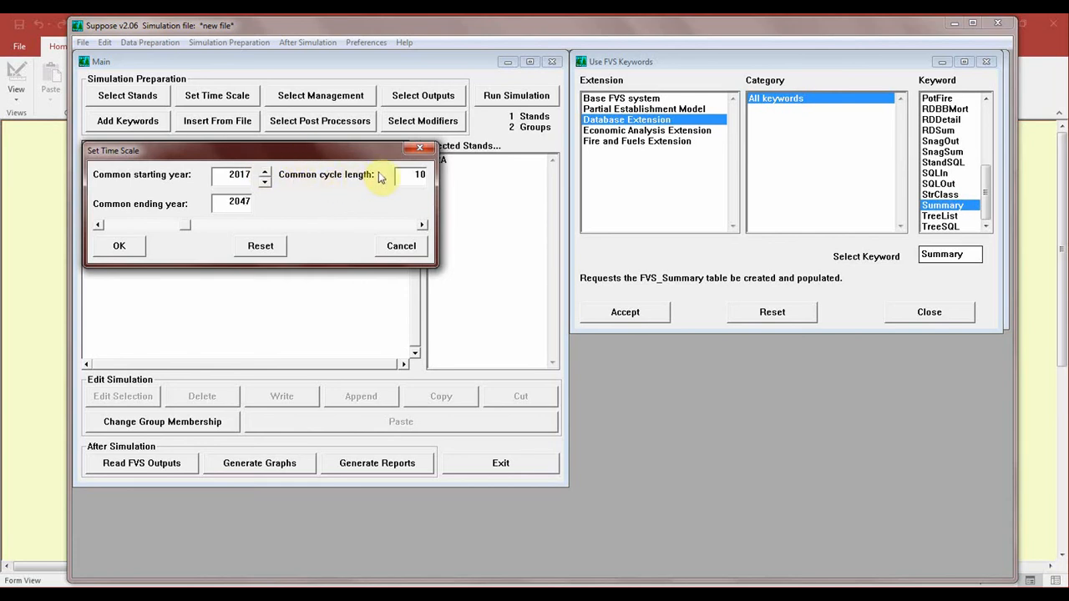
{"action": "left_click", "coordinate": [404, 174]}
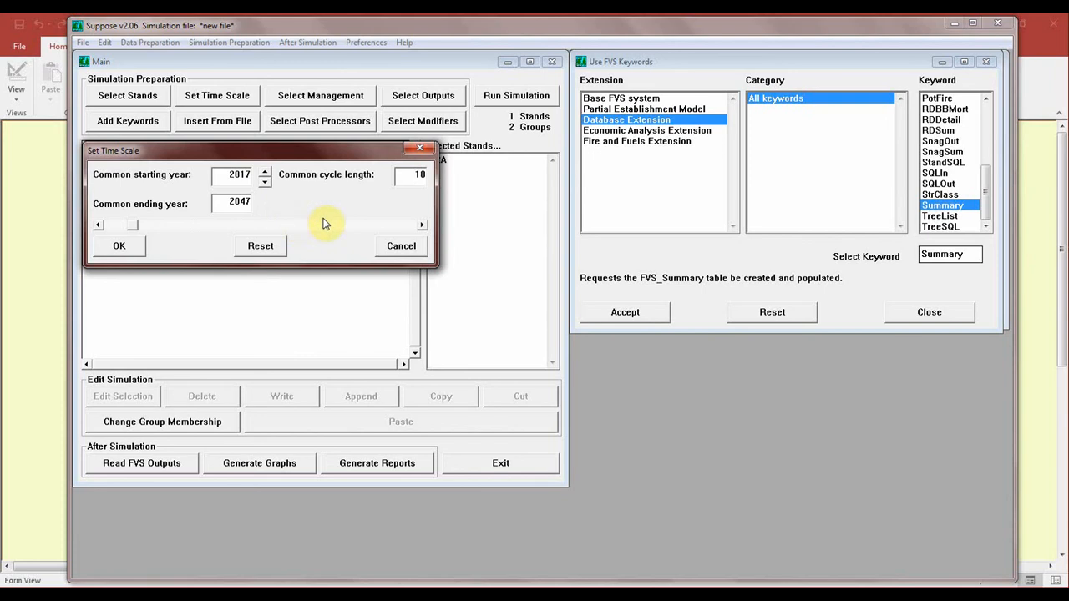
{"action": "left_click", "coordinate": [122, 247]}
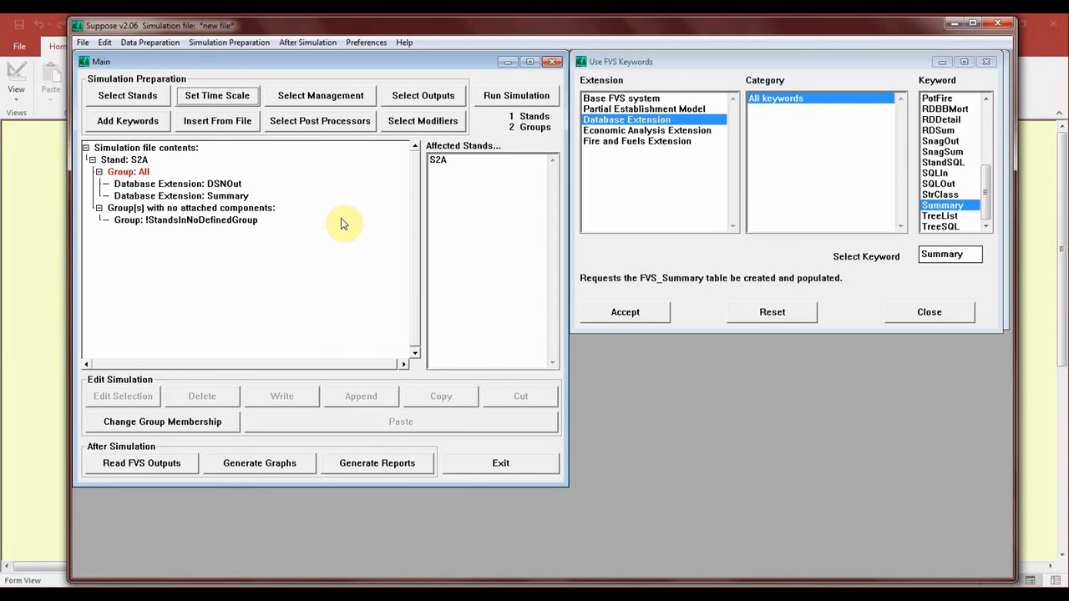
- Run the simulation, saving it as 25-Aug-Run3 in the Chesuncook folder and executing the 25-Aug-Run3.bat command
{"action": "left_click", "coordinate": [513, 98]}
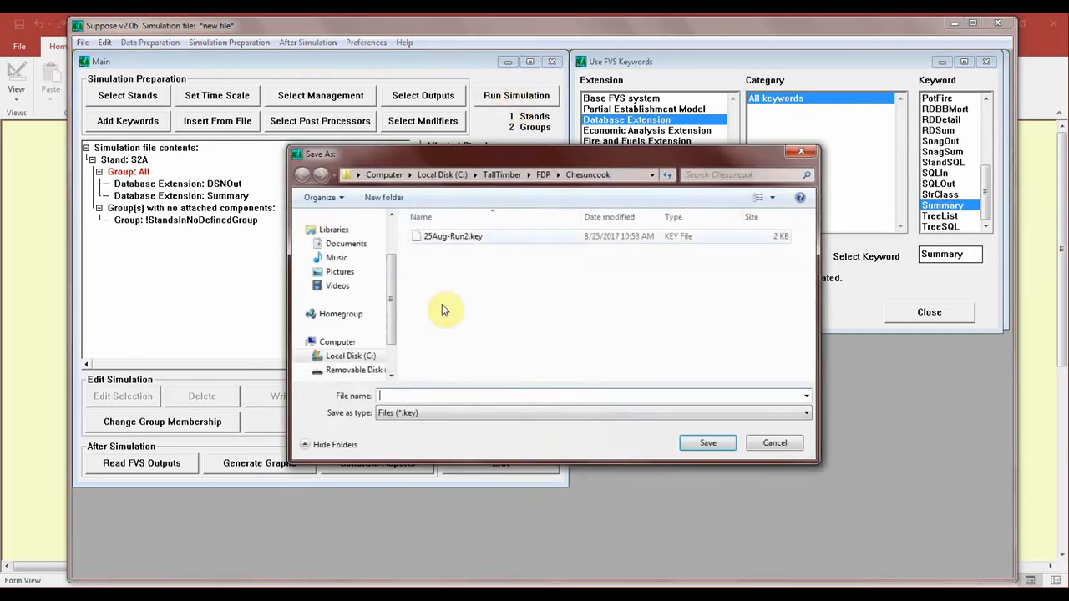
{"action": "type", "text": "25-Aug-Run3"}
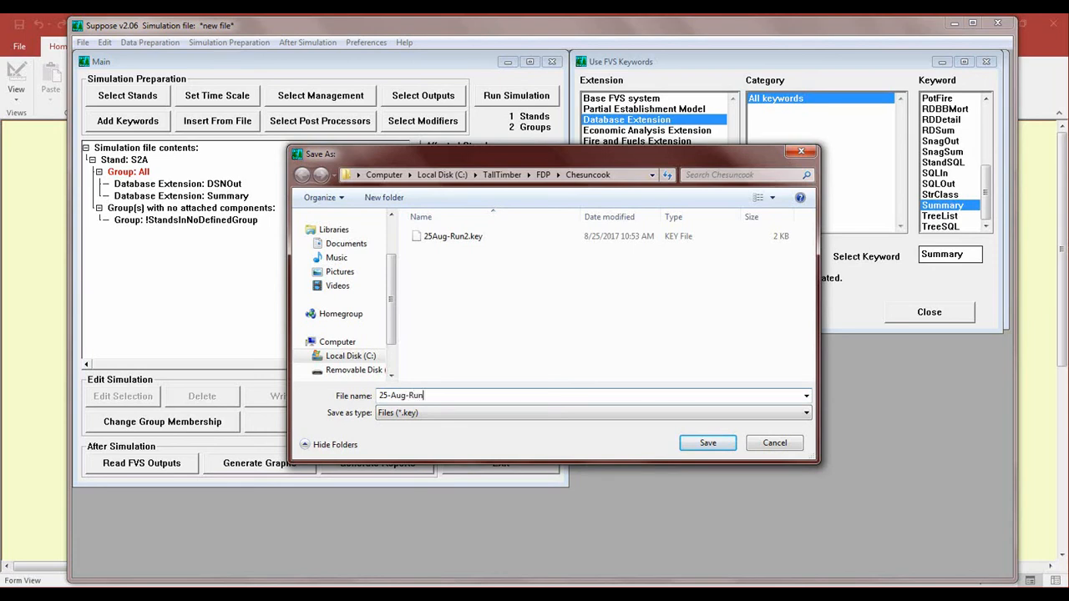
{"action": "left_click", "coordinate": [708, 444]}
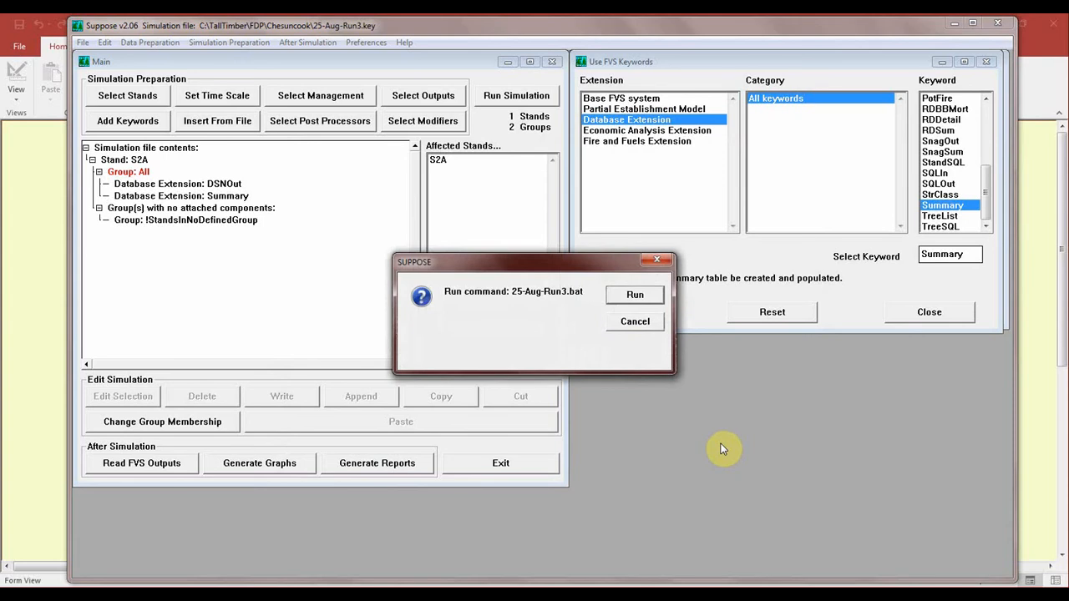
{"action": "left_click", "coordinate": [625, 299]}
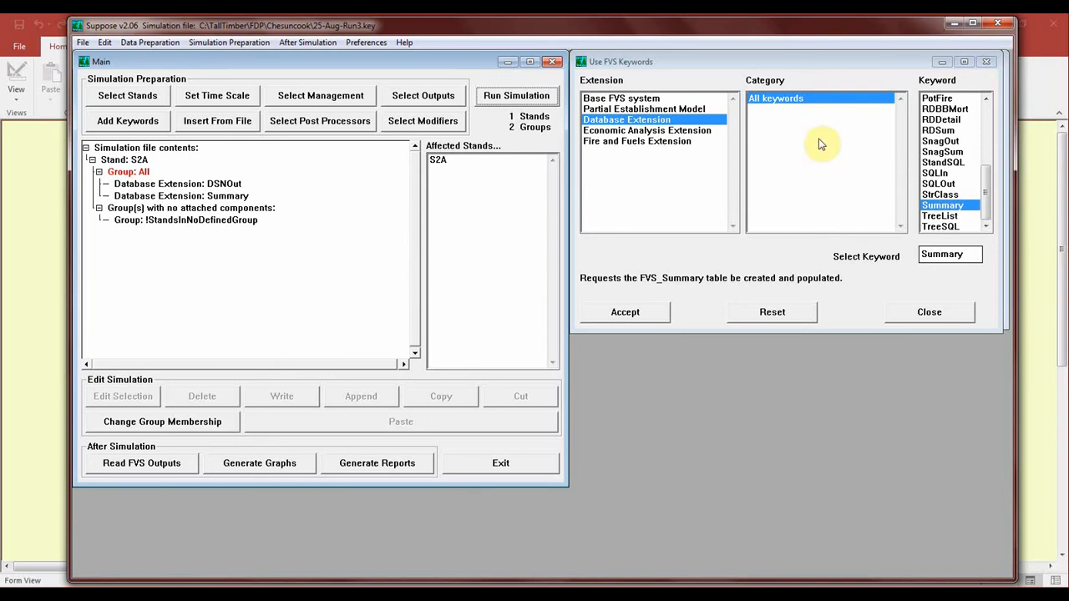
- Switch from Suppose back to the TallTimber 2 FVS form in the TallTimber Cruise Processor
{"action": "left_click", "coordinate": [957, 28]}
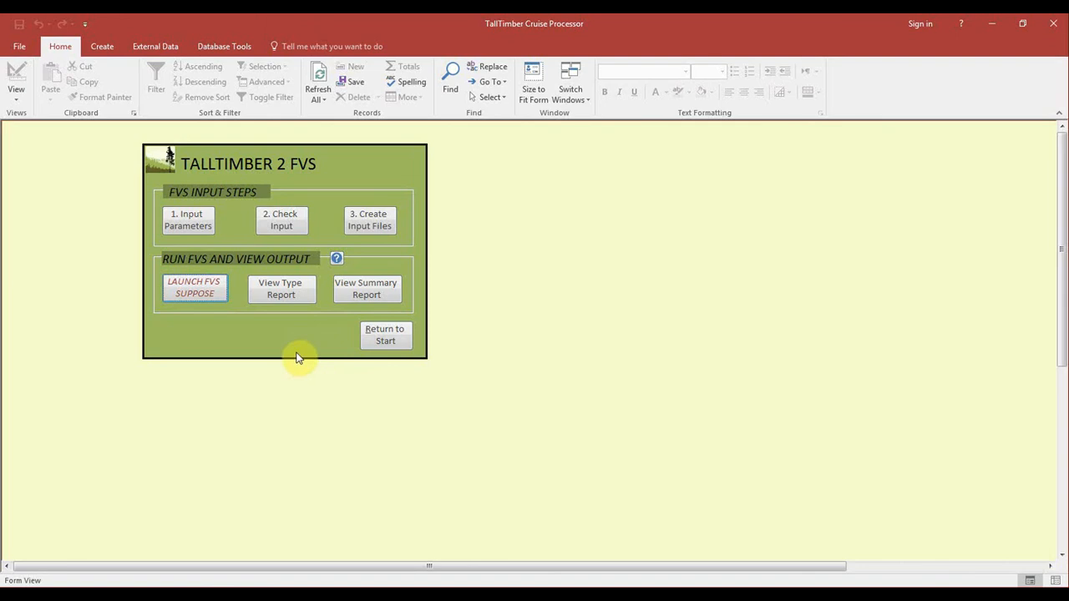
{"action": "left_click", "coordinate": [302, 309]}
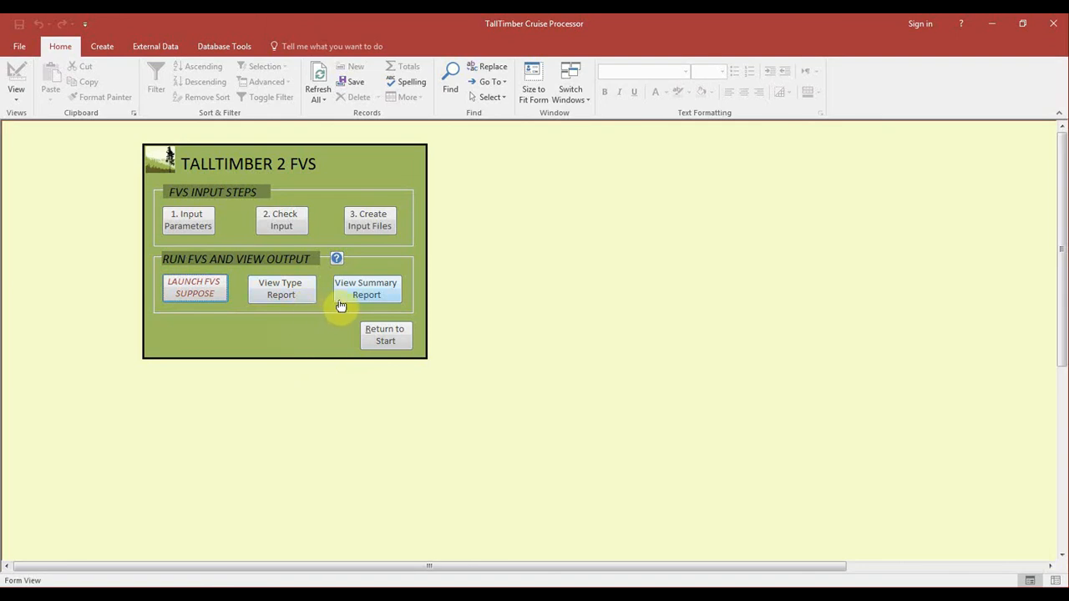